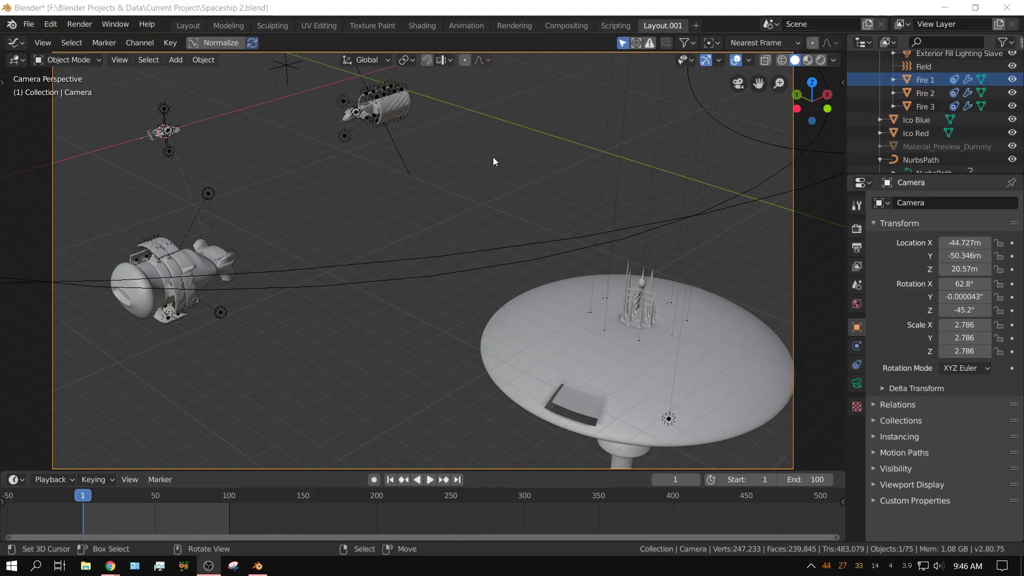
Play the ship animation, stop it, and rewind to frame 1
click(488, 12)
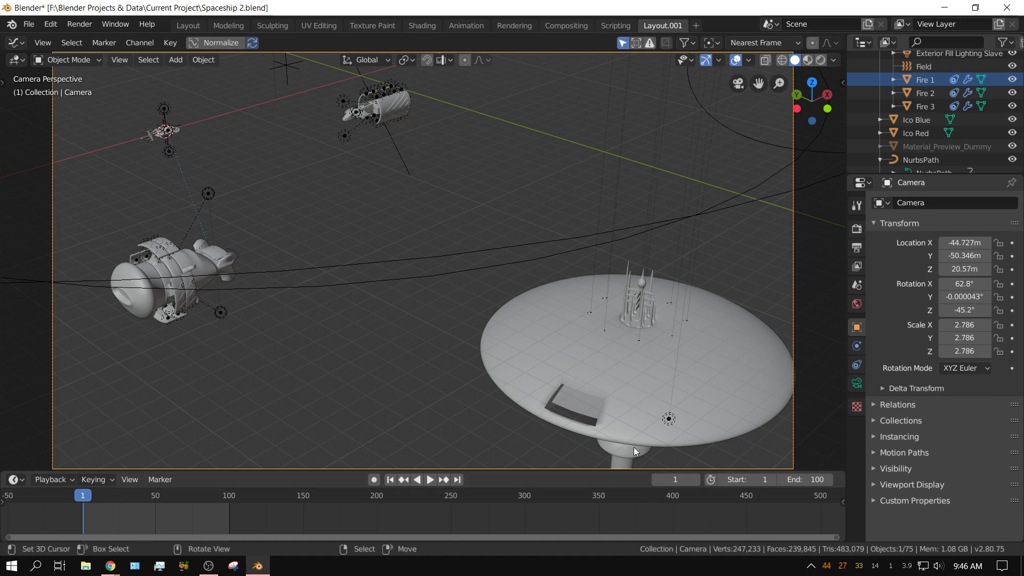
click(431, 480)
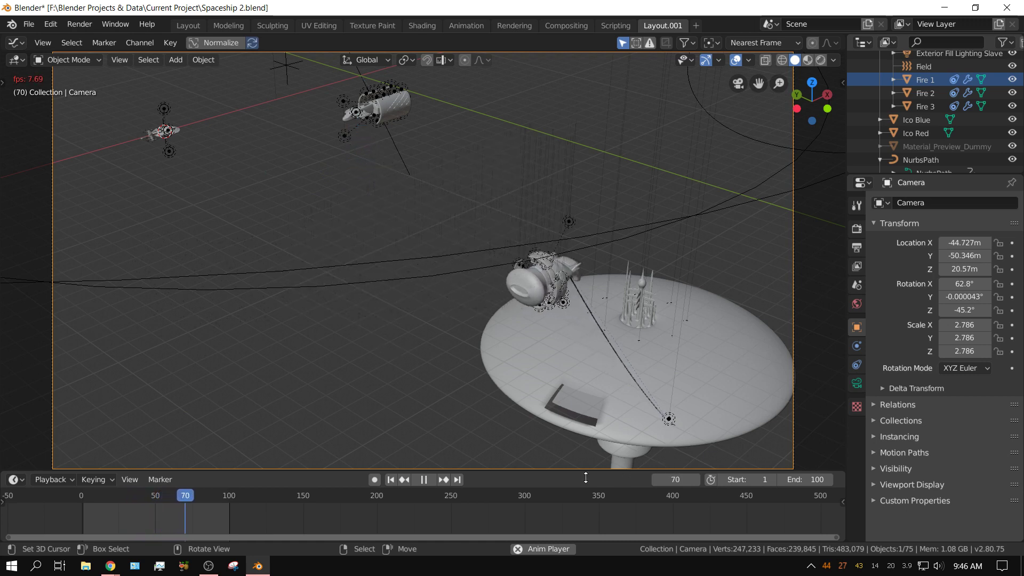
click(430, 478)
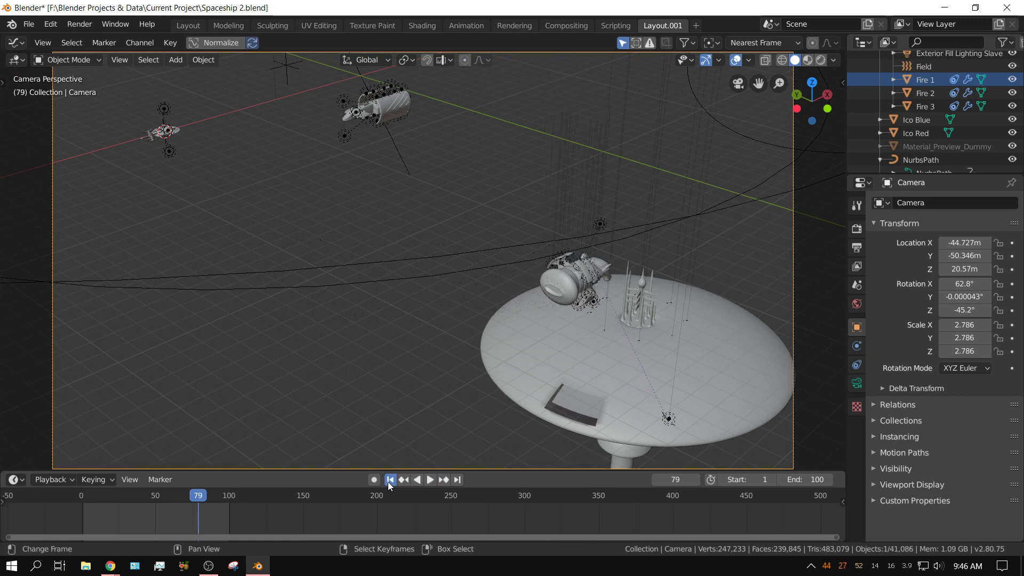
click(390, 479)
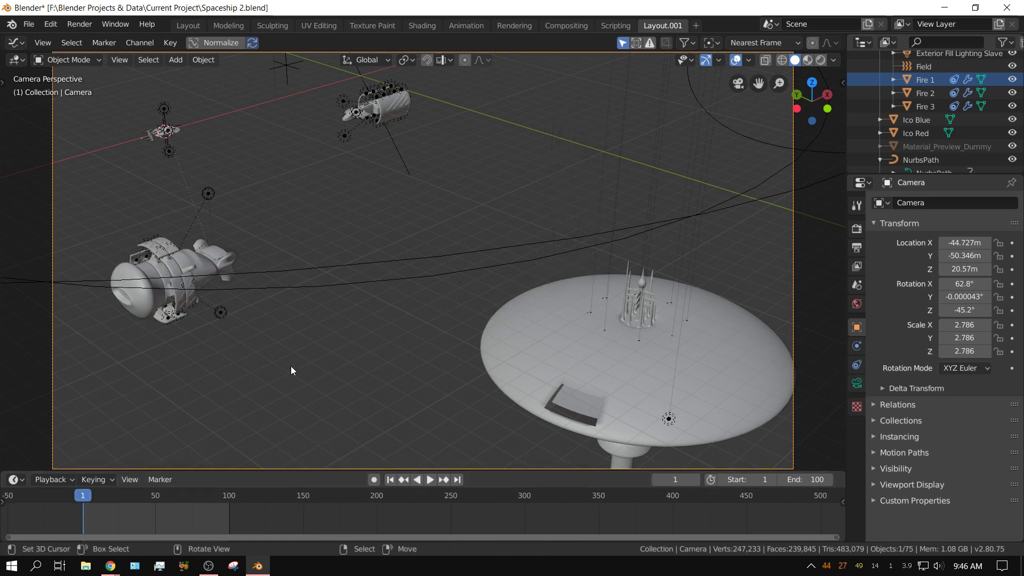
Select the Camera Aim Point empty at the top of the Outliner to show its keyframed location
scroll(944, 123, up, 5)
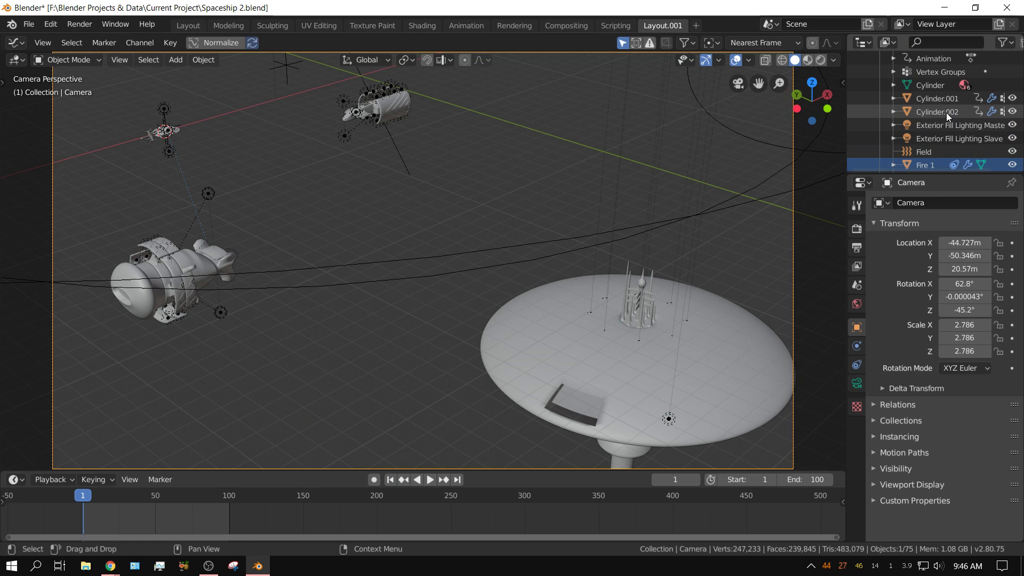
scroll(944, 124, up, 3)
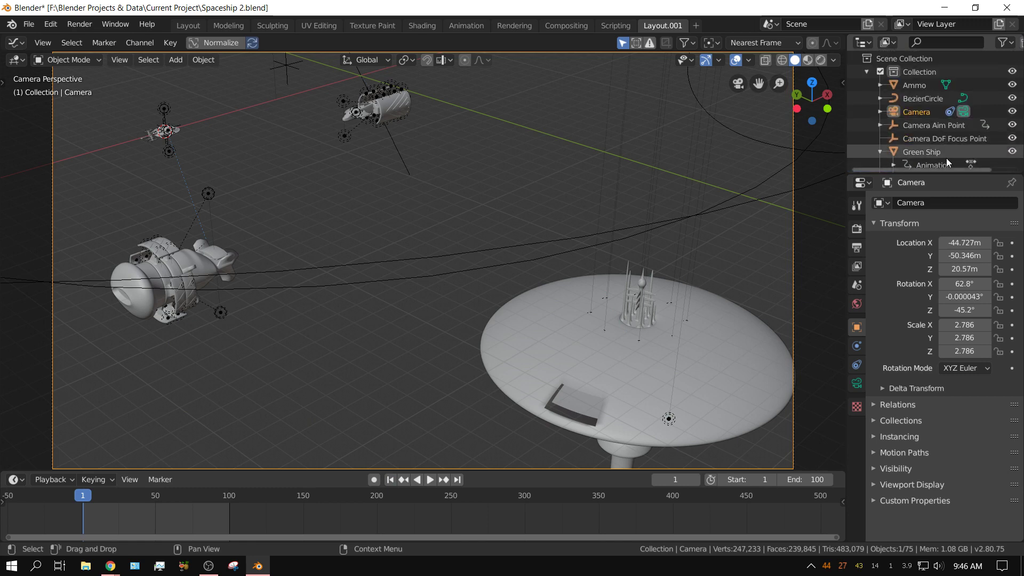
click(939, 124)
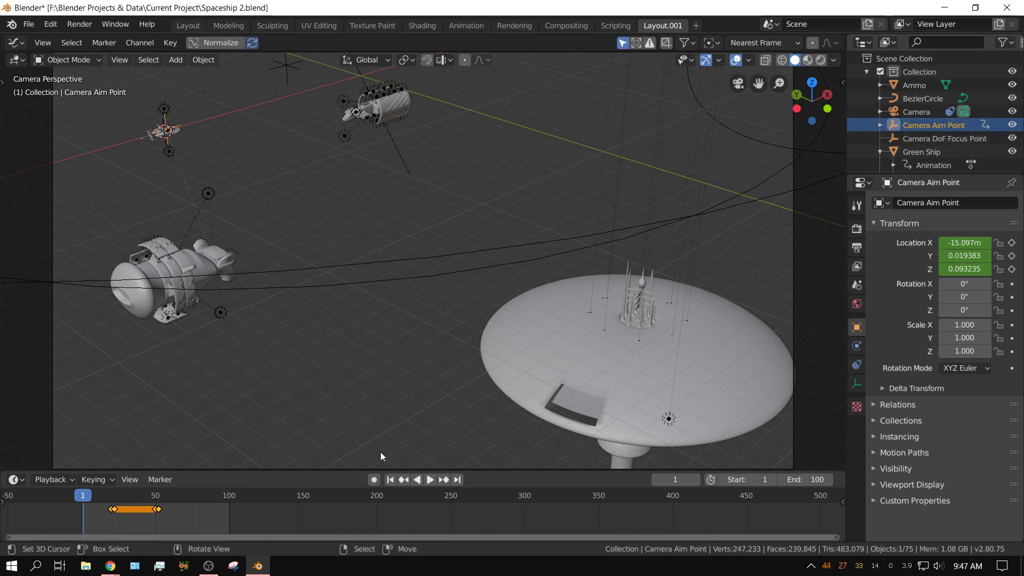
Play and stop the animation to watch the aim point, rewind to frame 1, and select the Green Ship
click(429, 480)
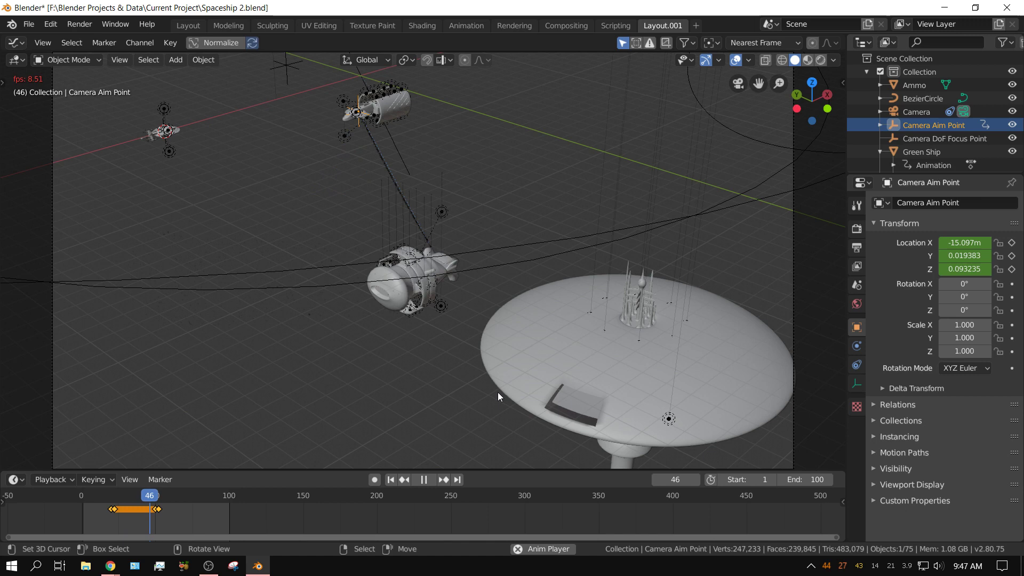
click(424, 482)
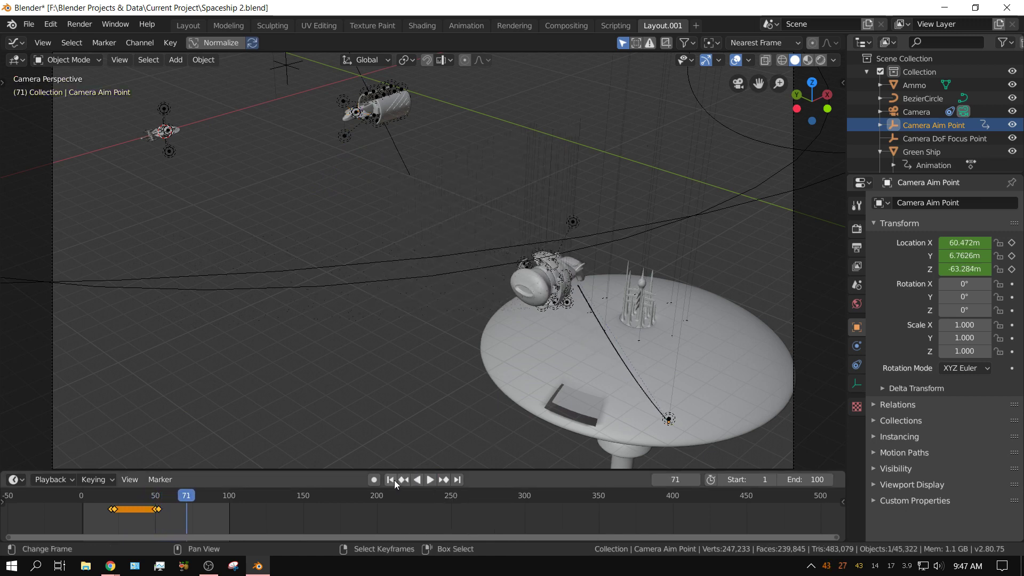
click(390, 480)
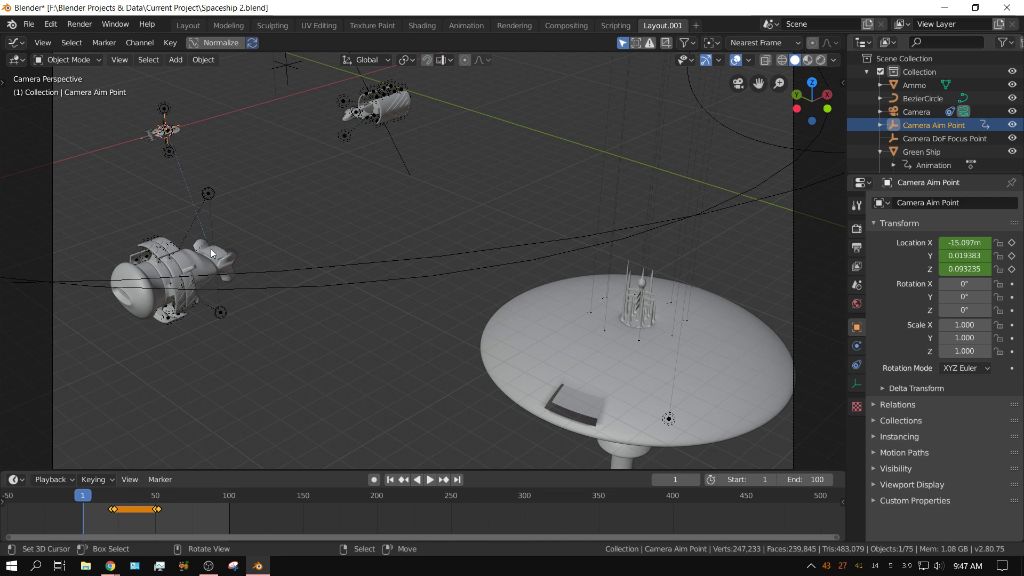
click(138, 310)
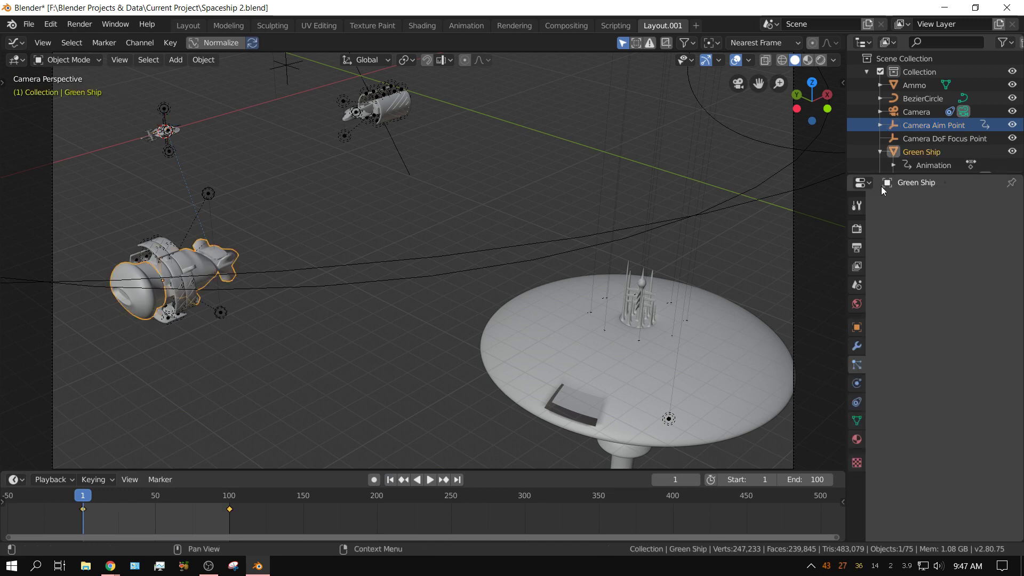
Select Fire 1 to show its particle settings: 5000 particles, frames 10–20, lifetime 500
scroll(933, 156, down, 5)
scroll(933, 155, down, 7)
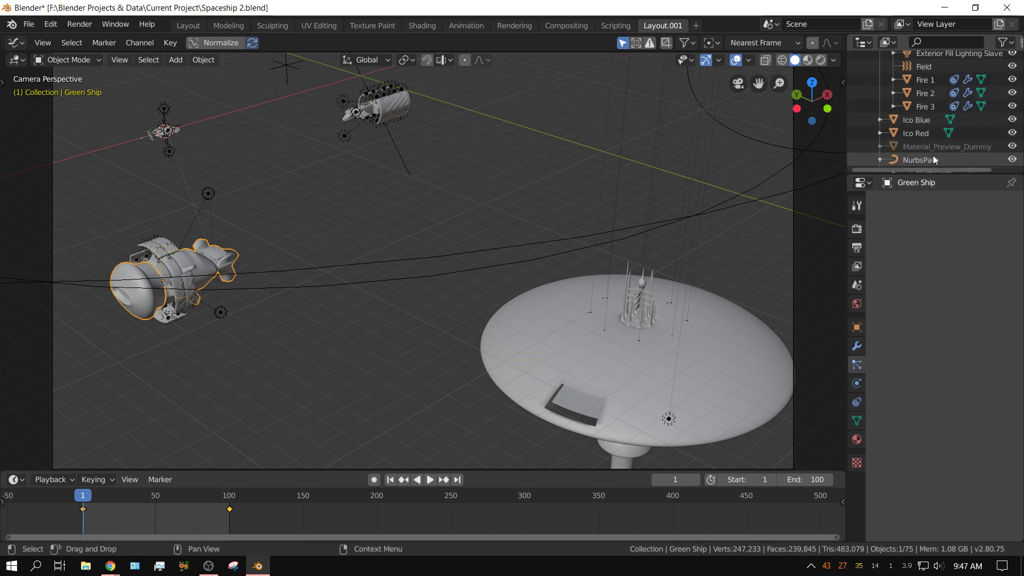
scroll(926, 85, up, 2)
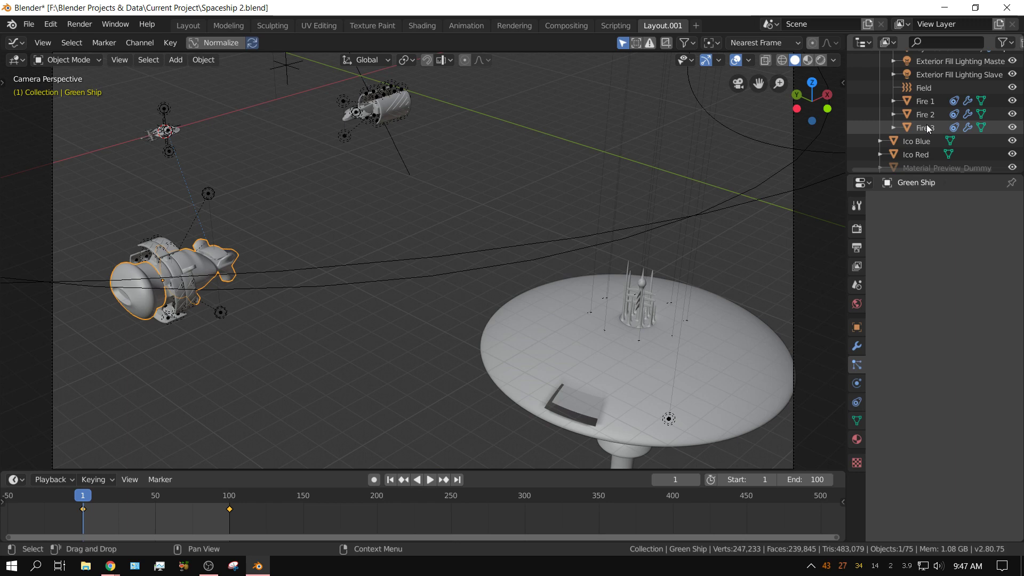
click(929, 99)
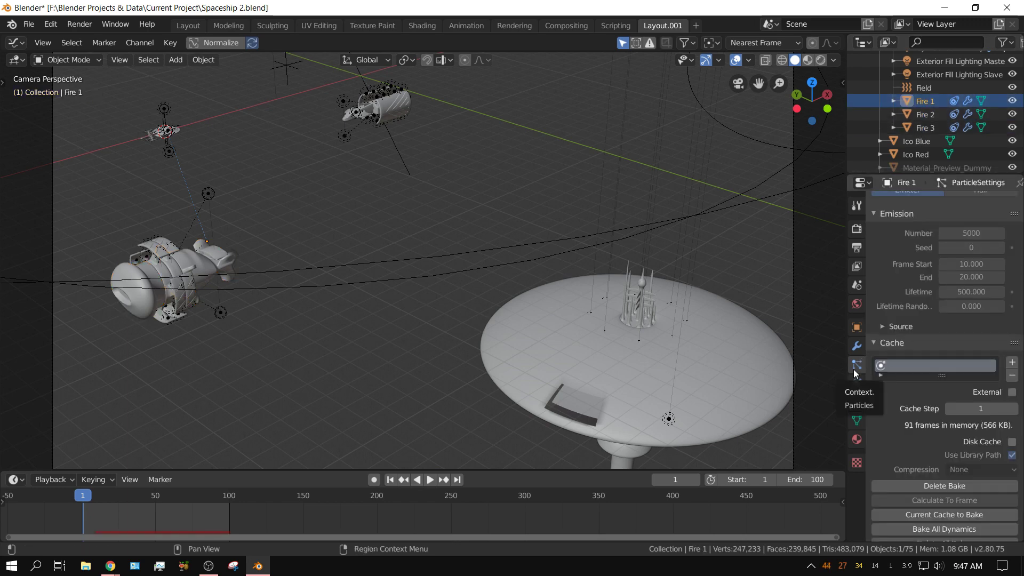
scroll(954, 381, up, 4)
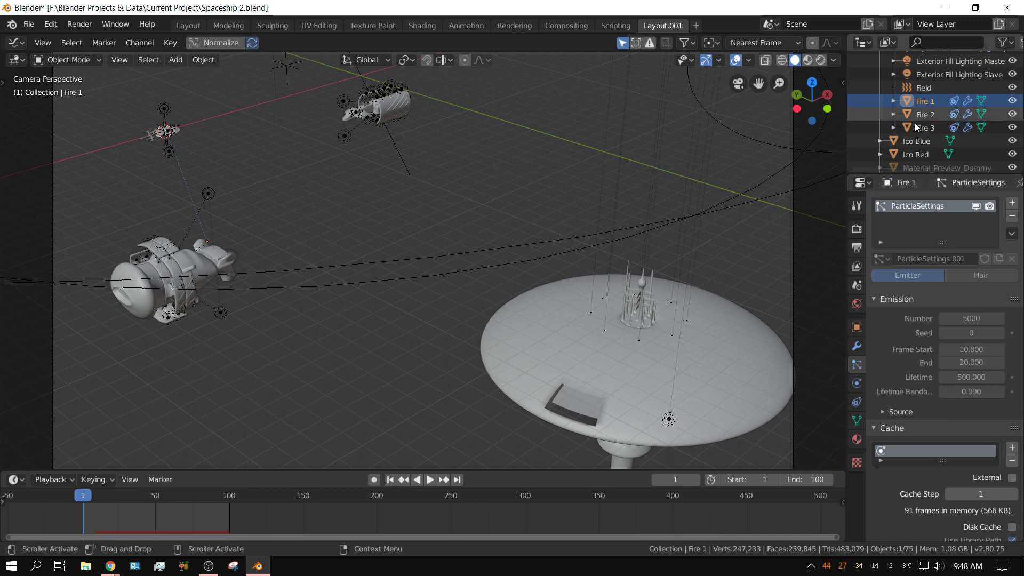
Show Fire 1's Track To constraint aimed at Camera Aim Point, tracking Y with Z up
click(856, 404)
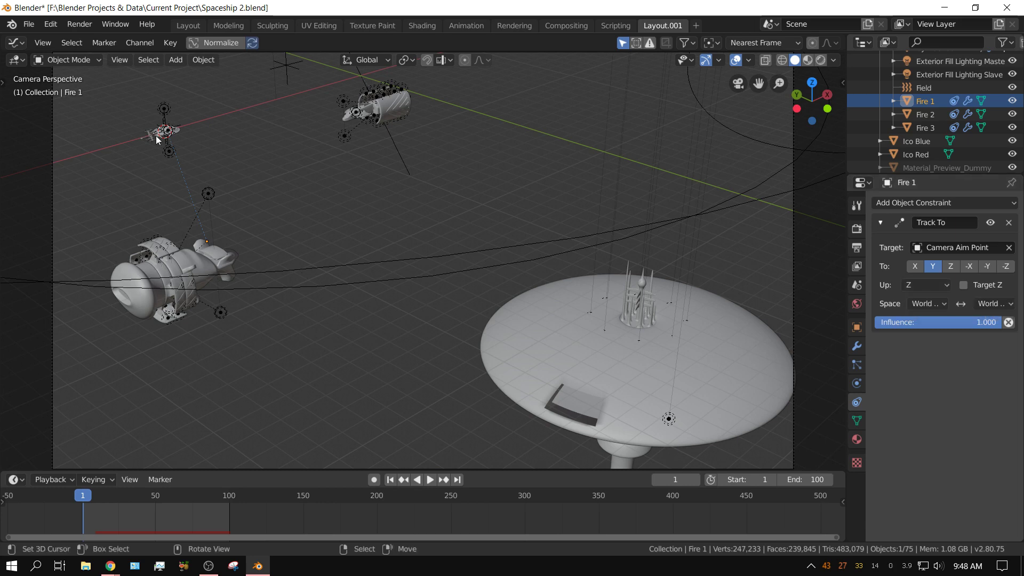
scroll(688, 264, up, 1)
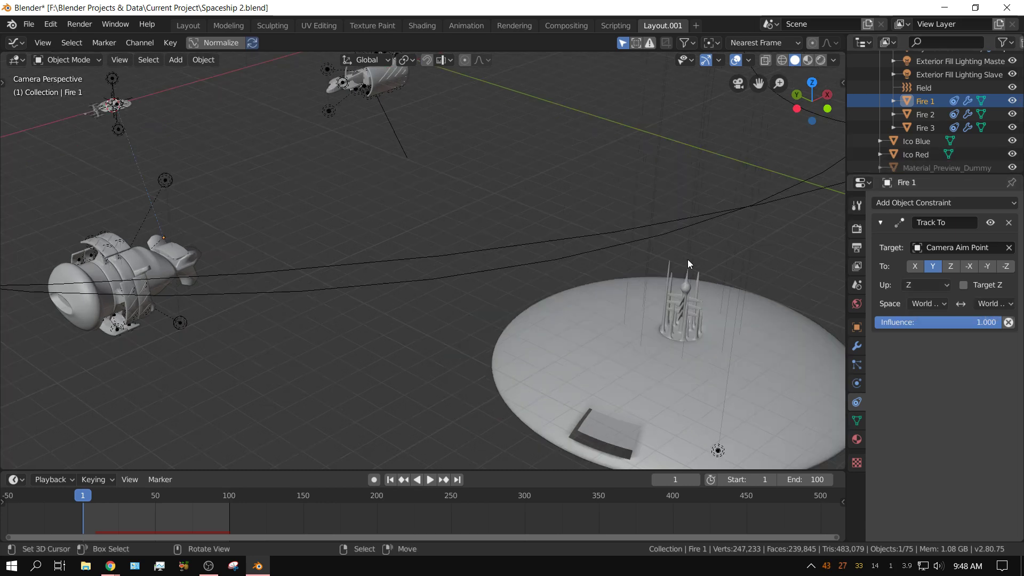
scroll(695, 287, down, 1)
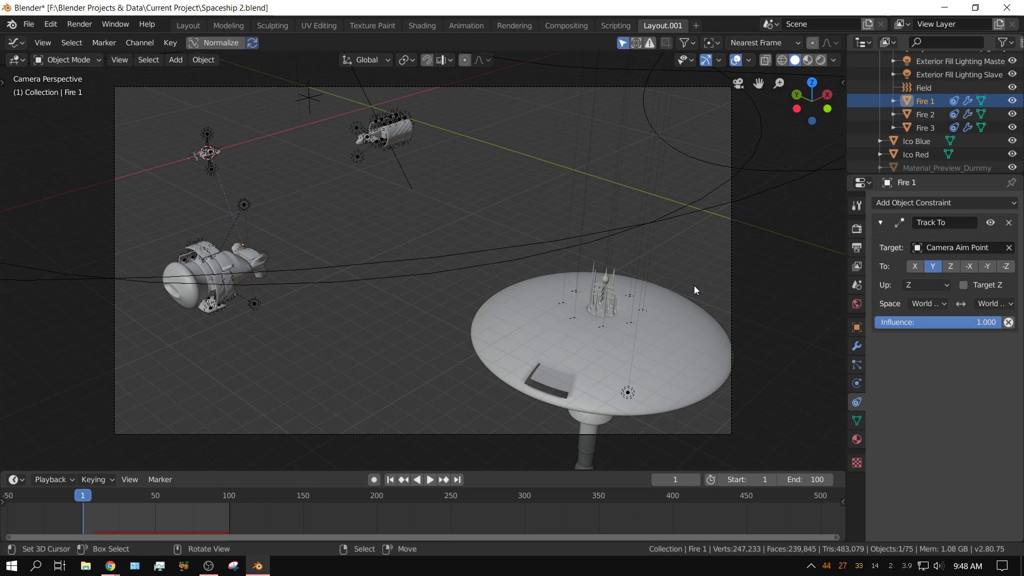
scroll(949, 117, up, 6)
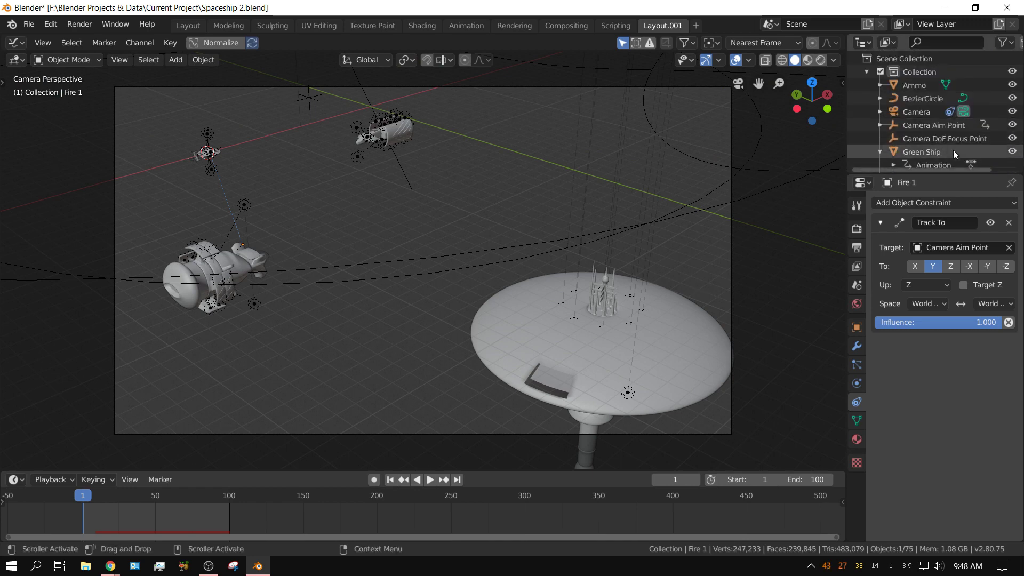
Select Camera Aim Point, then play the laser animation and stop at frame 46
click(928, 127)
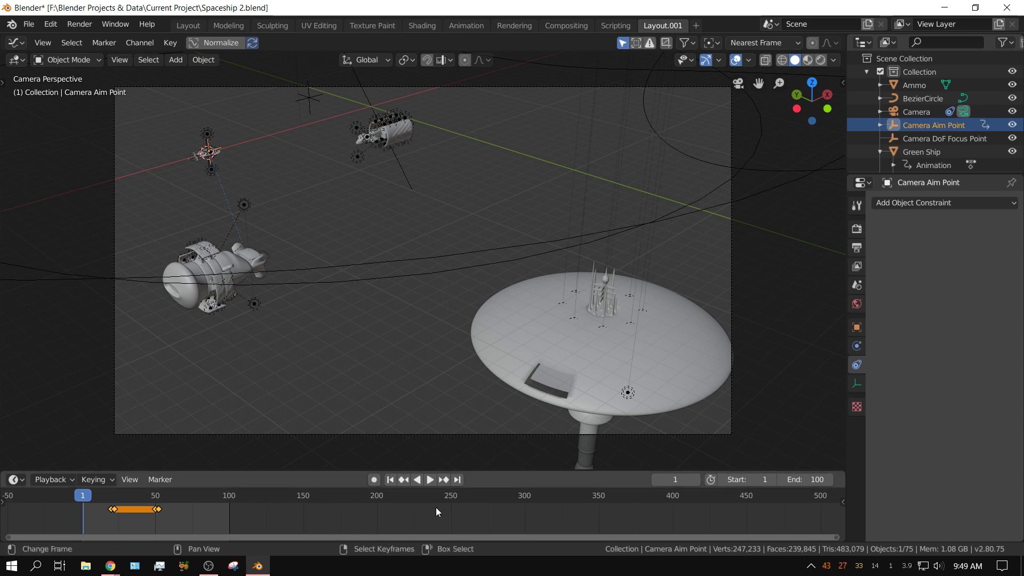
click(431, 480)
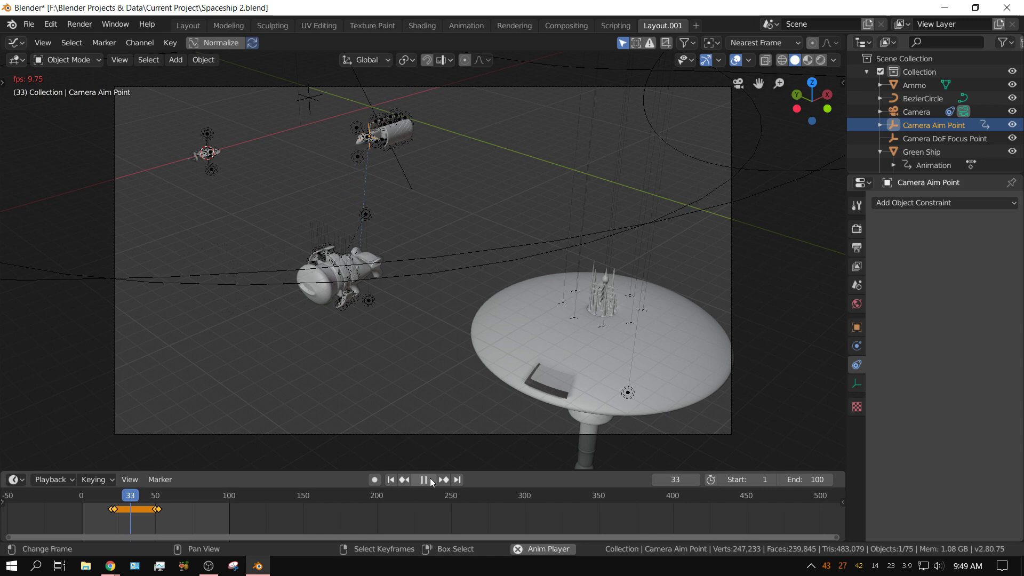
click(427, 480)
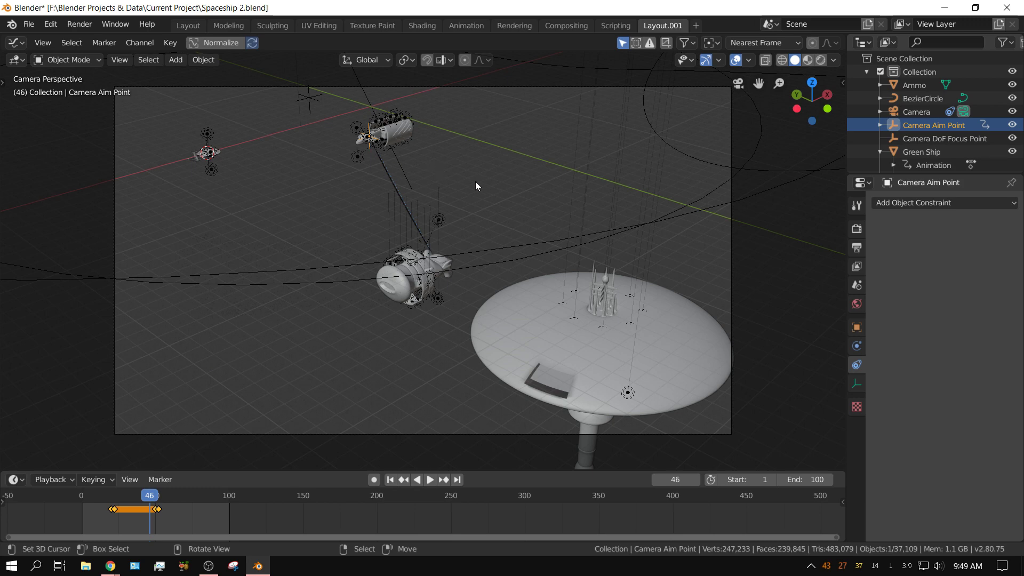
Preview the green laser beam in Rendered shading, then return to Solid shading
click(820, 60)
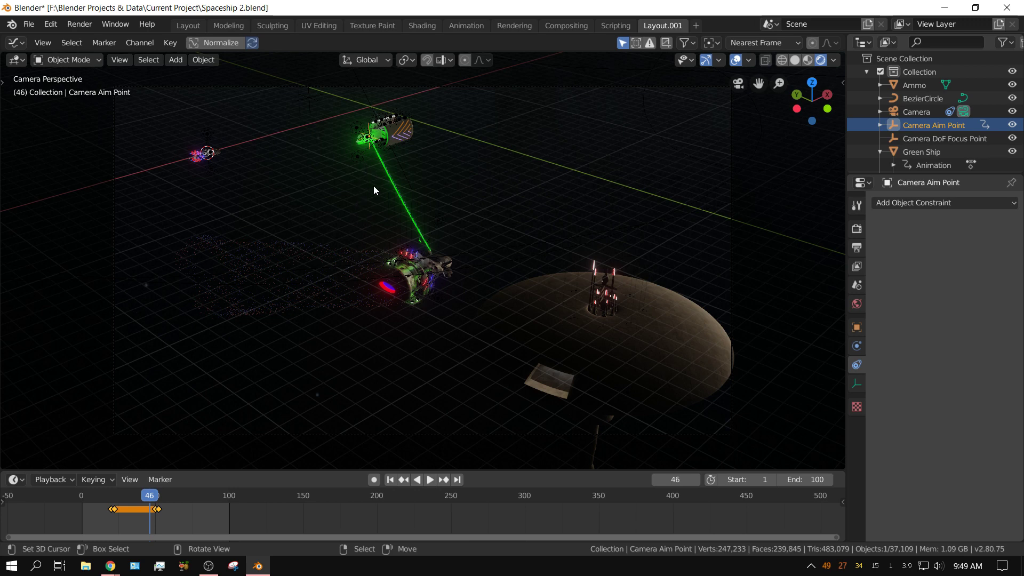
click(796, 60)
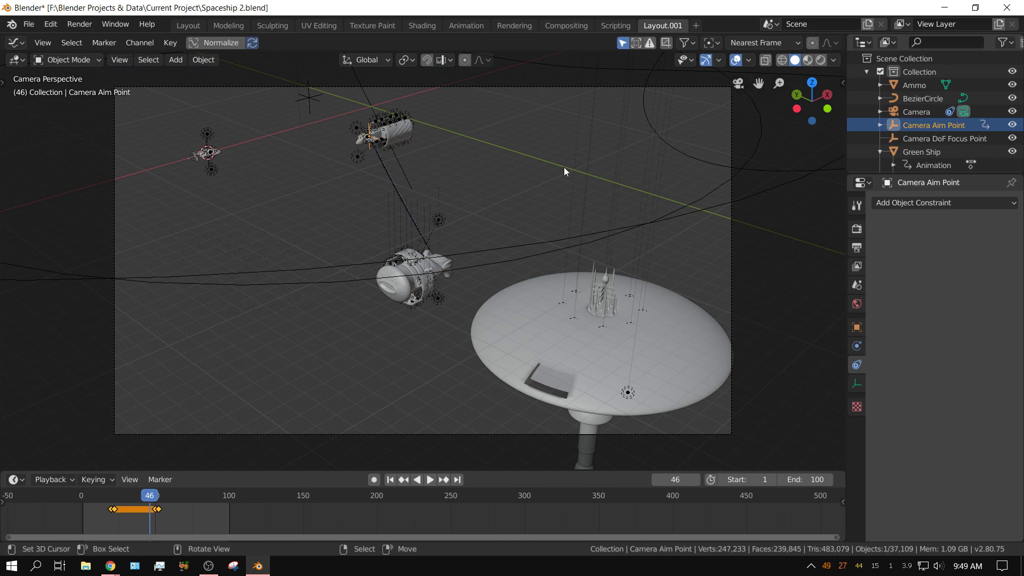
In top view, zoom and pan to the ship's gun and select the Point.029 lamp
key(KP_7)
scroll(376, 254, up, 10)
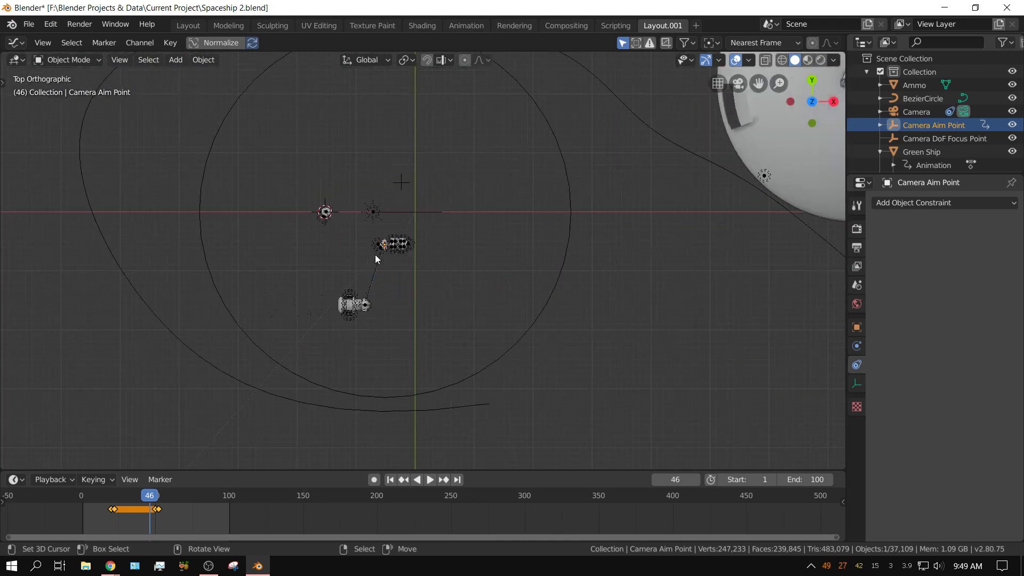
shift+middle_drag(342, 245, 587, 263)
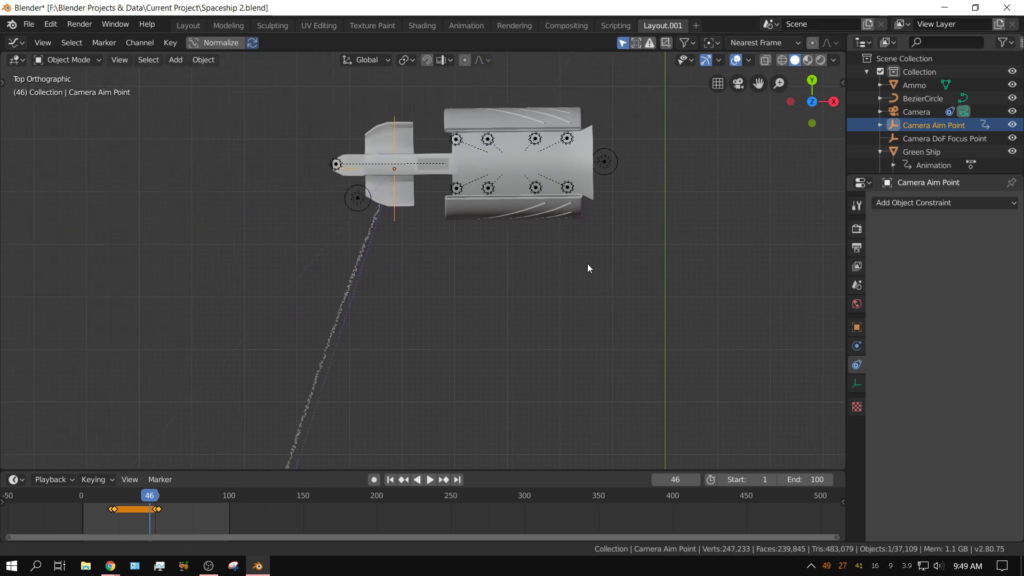
scroll(556, 260, up, 5)
shift+middle_drag(525, 311, 593, 357)
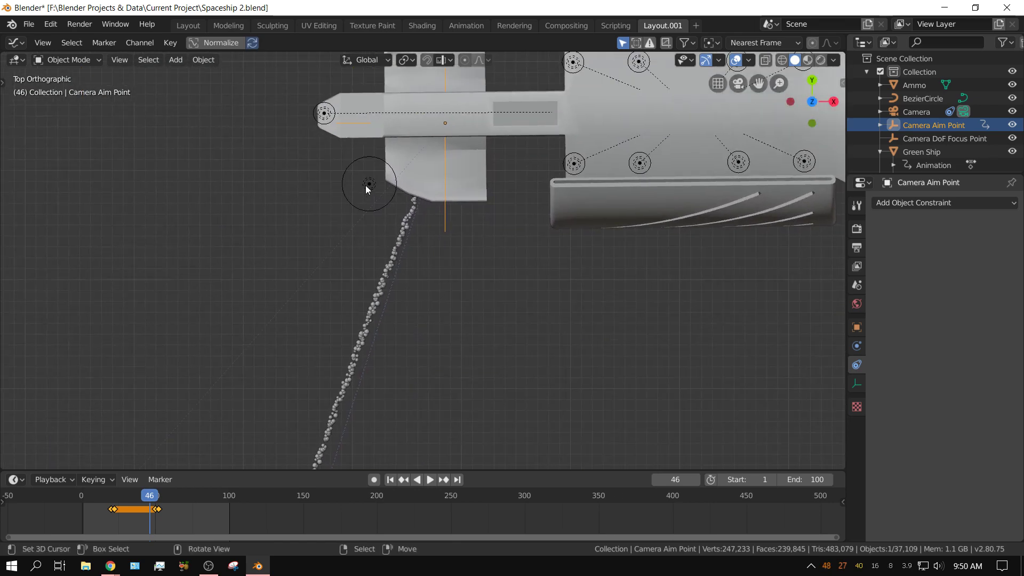
click(369, 186)
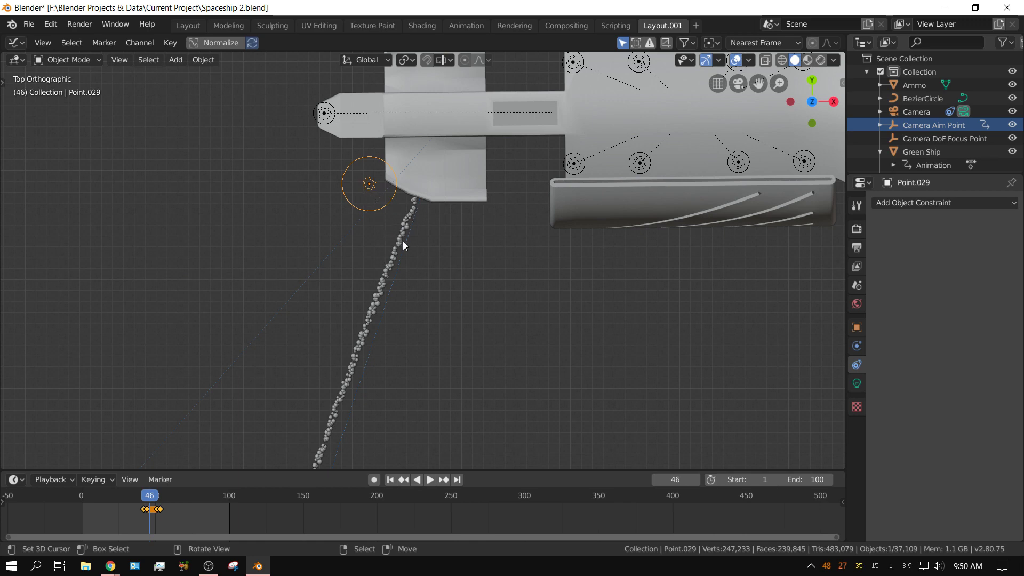
scroll(409, 232, up, 4)
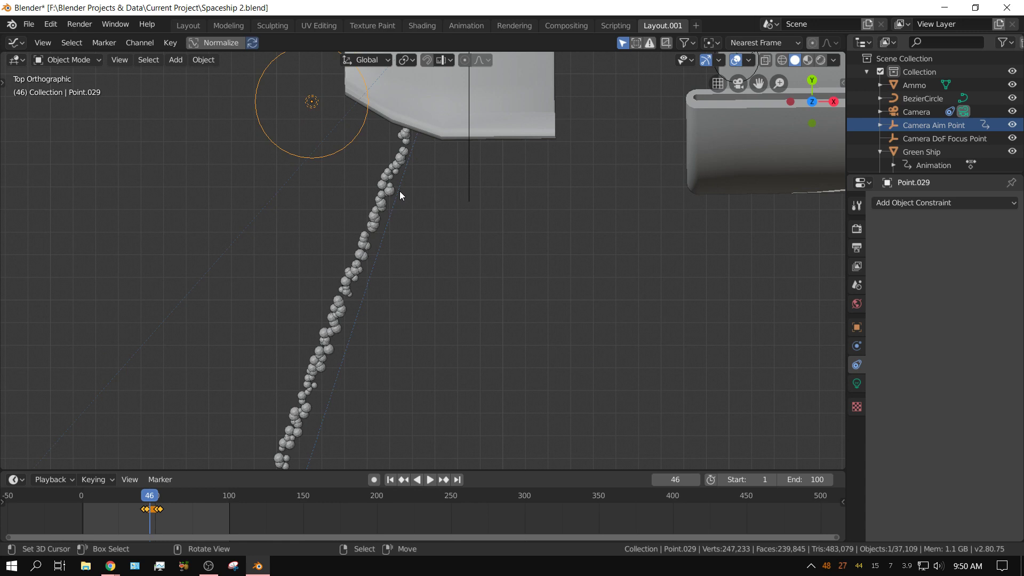
scroll(399, 191, down, 1)
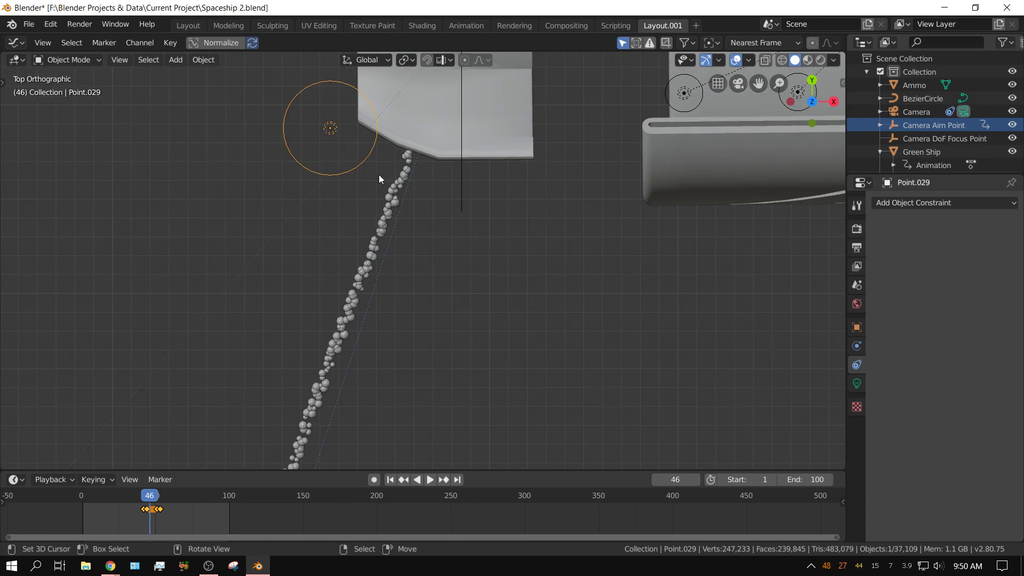
Show Point.029's light settings and step frames 42 to 54 as Power goes 0W, 50W, 100W, 0W
click(857, 384)
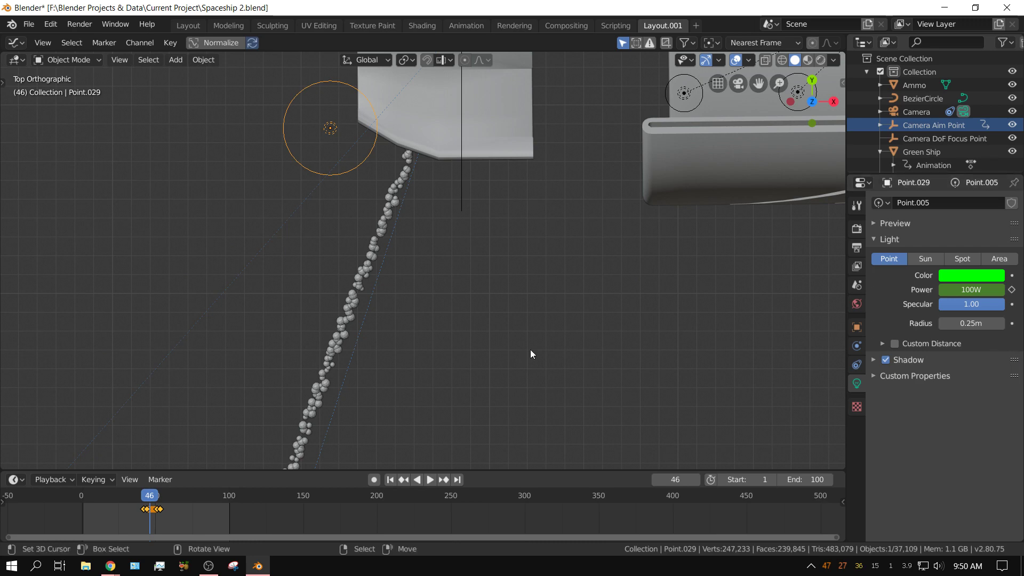
key(Left)
key(Left)
key(Left)
key(Left)
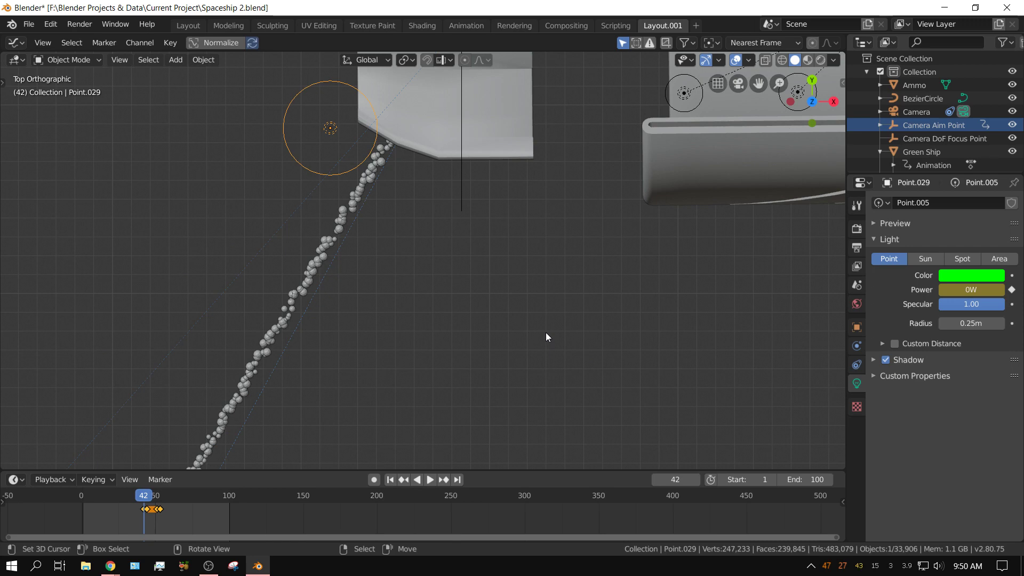
key(Right)
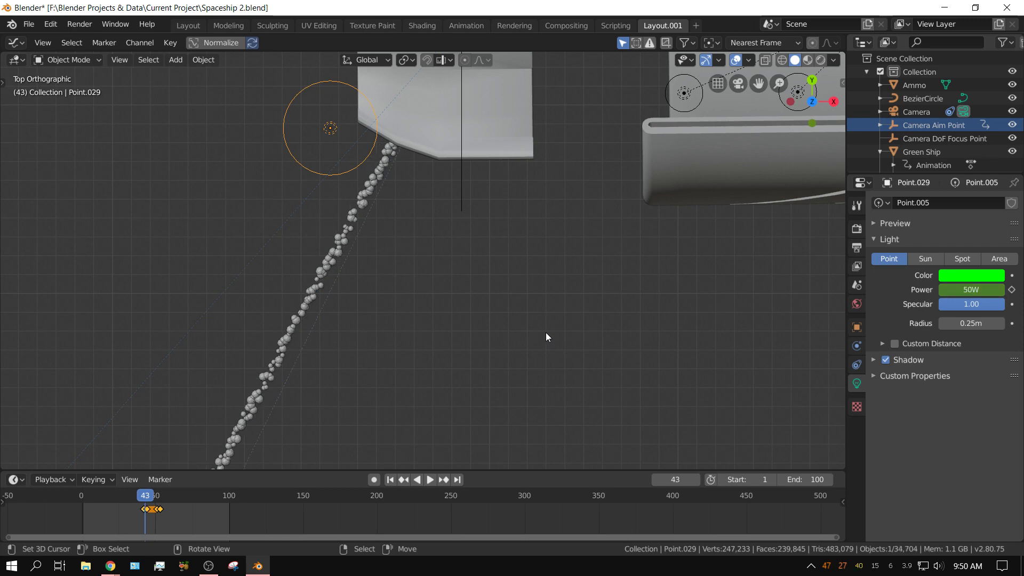
key(Right)
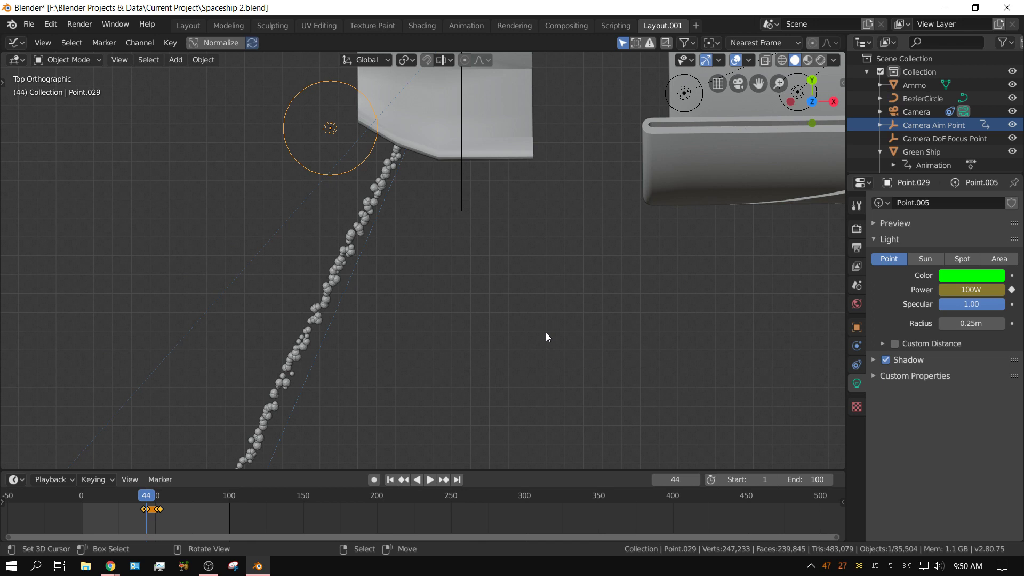
key(Right)
key(Right)
key(Right)
key(Right)
key(Right)
key(Right)
key(Right)
key(Right)
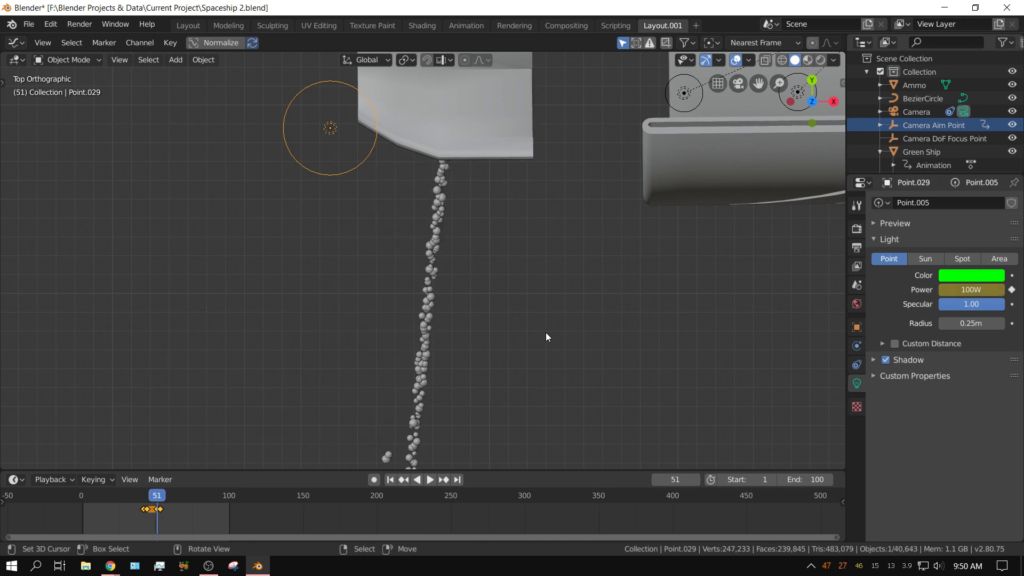
key(Right)
key(Right)
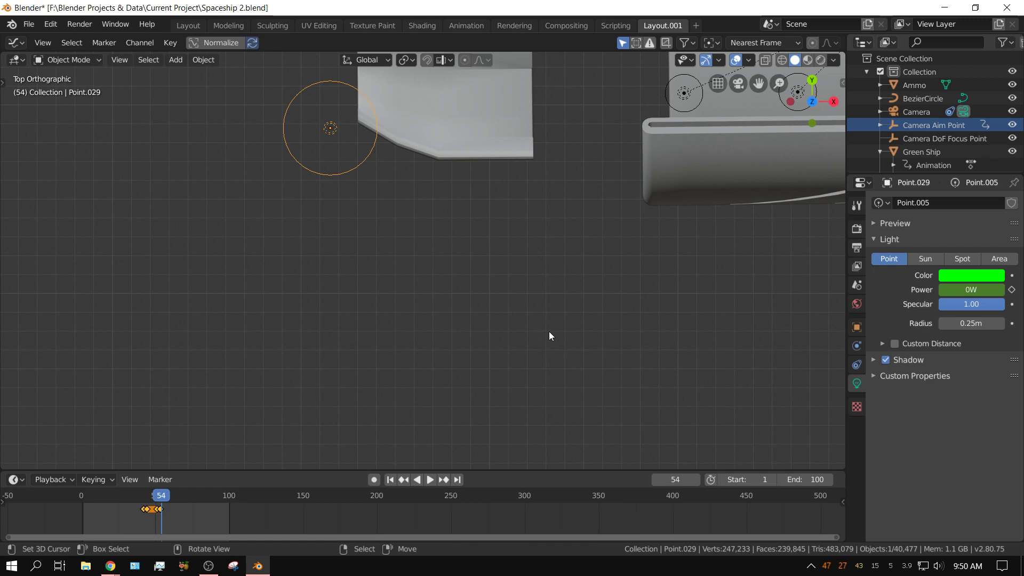
scroll(508, 279, down, 5)
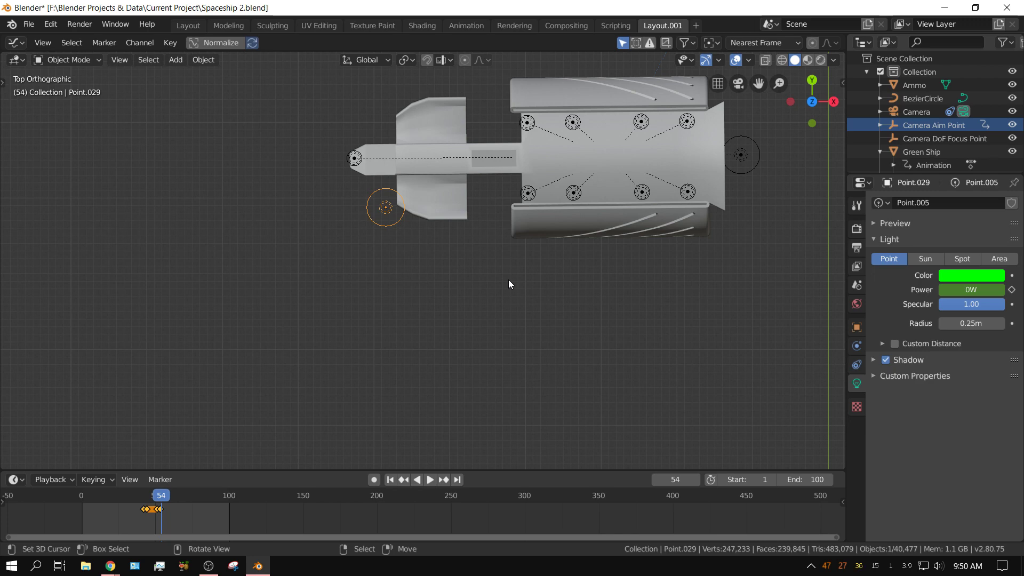
scroll(490, 288, down, 8)
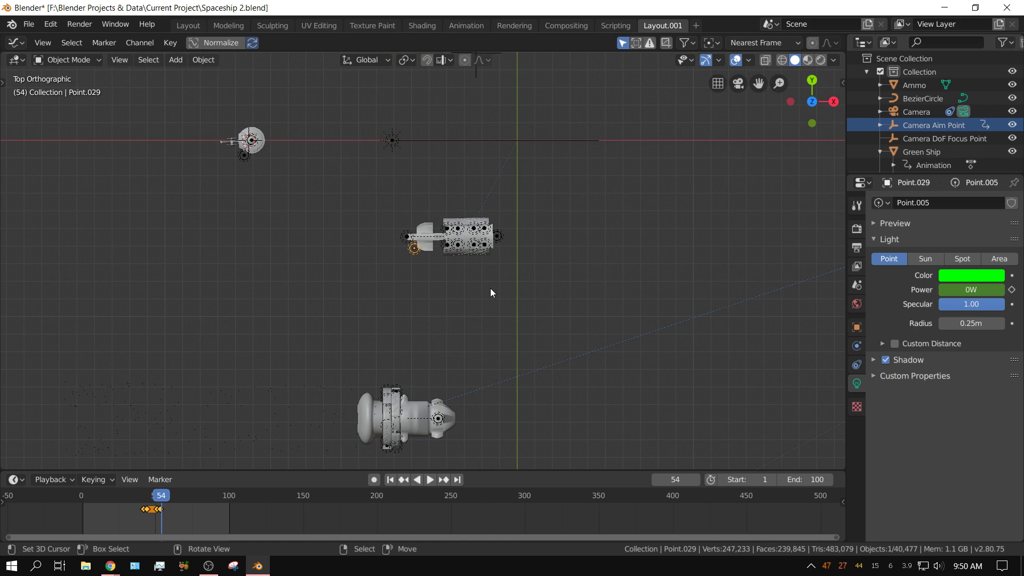